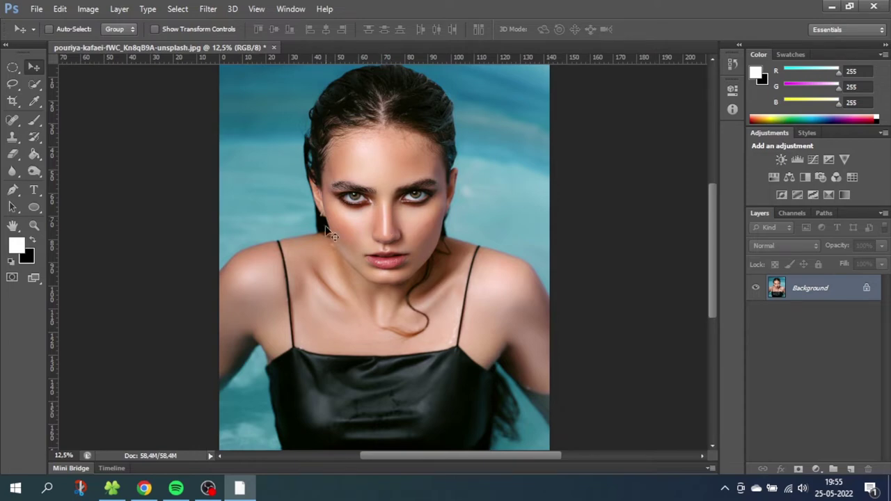
- Pick the Zoom tool from the toolbar
click(34, 224)
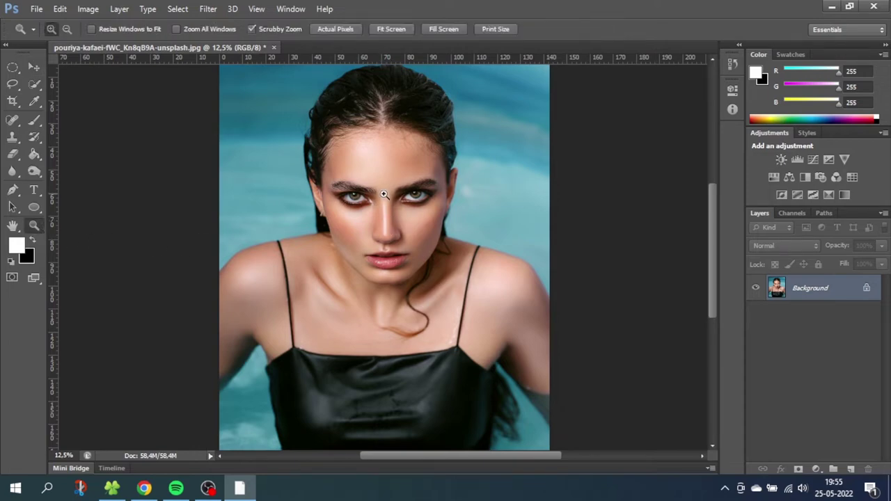
- Scrubby-zoom to about 62% on the area between the model's eyes
drag(384, 195, 467, 200)
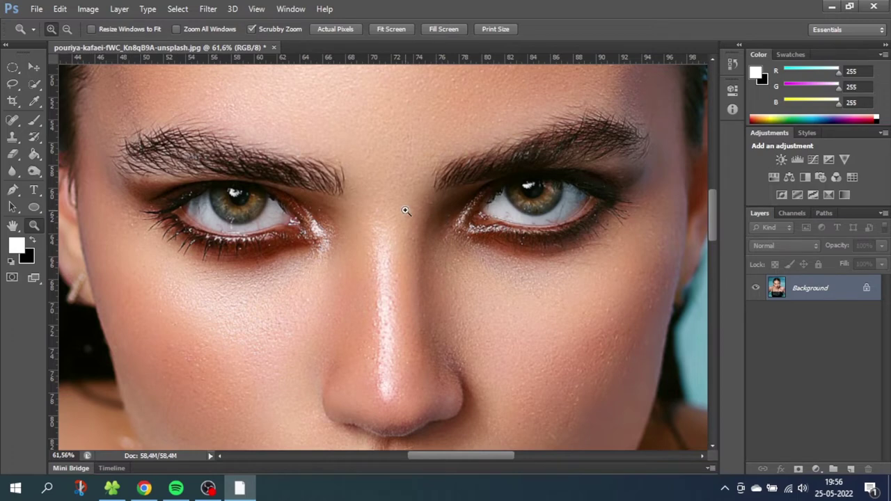
- Choose the Elliptical Marquee Tool with a Feather of 3 px
click(13, 67)
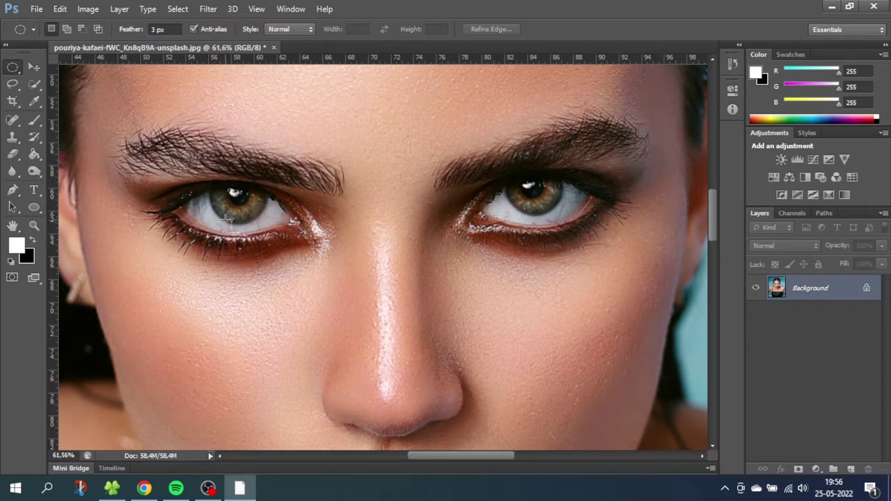
double_click(154, 30)
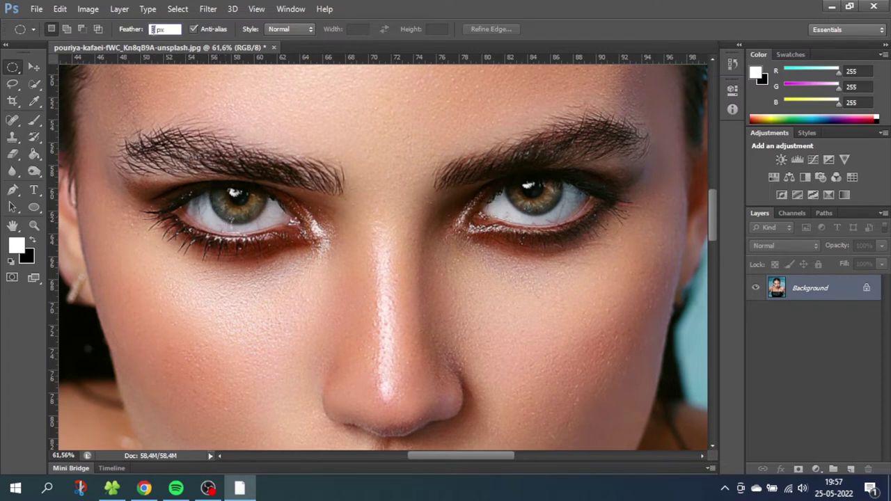
text(3)
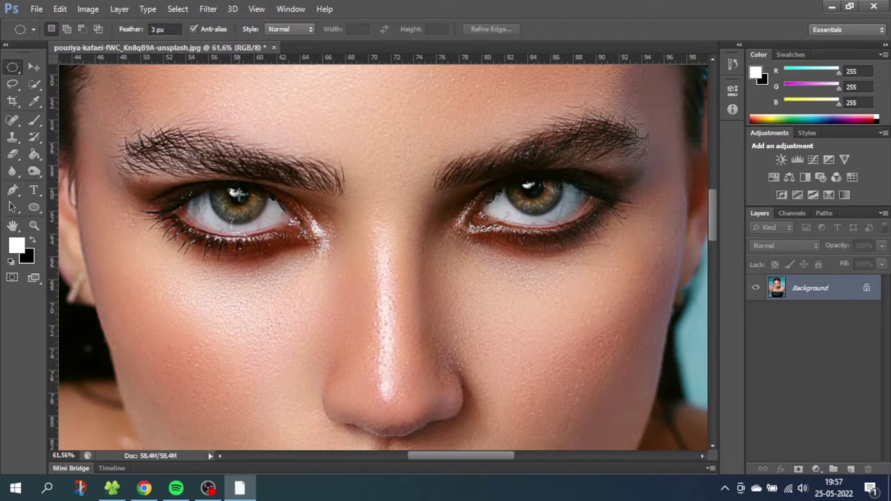
- Draw a centred circular selection over the left iris, then begin adding the right iris
drag(238, 195, 249, 206)
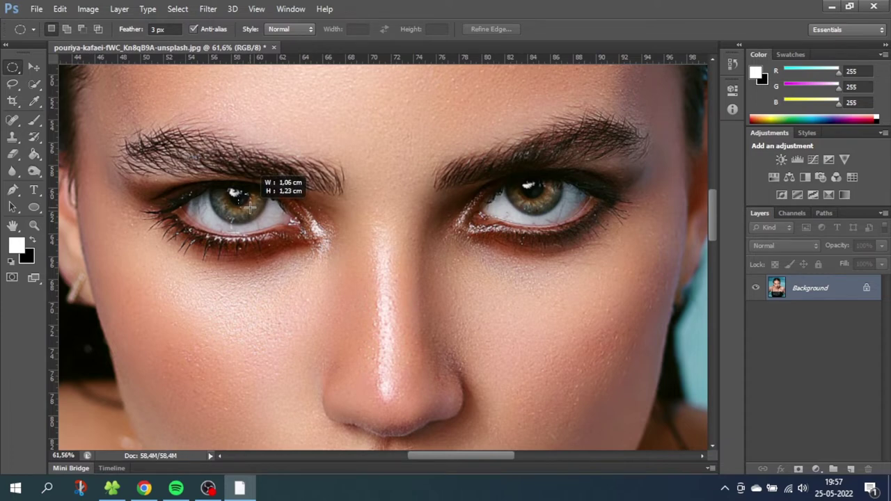
key(shift)
key(alt)
drag(250, 205, 268, 229)
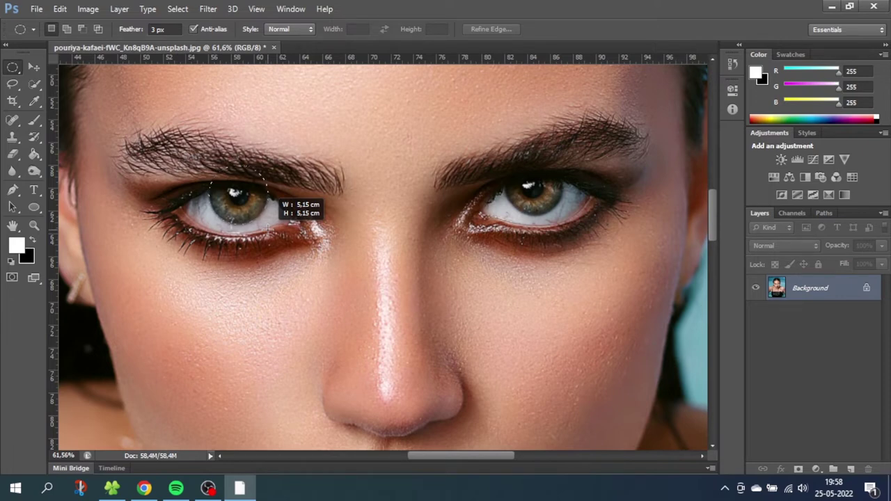
key(space)
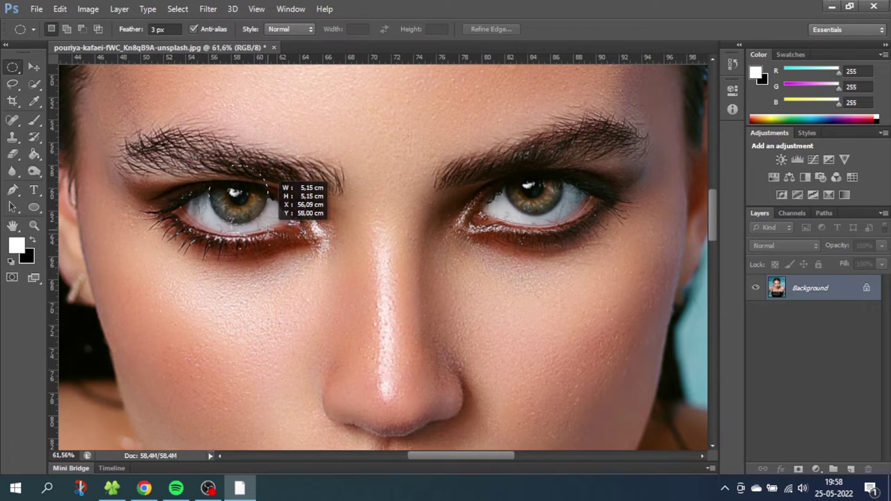
drag(268, 229, 268, 230)
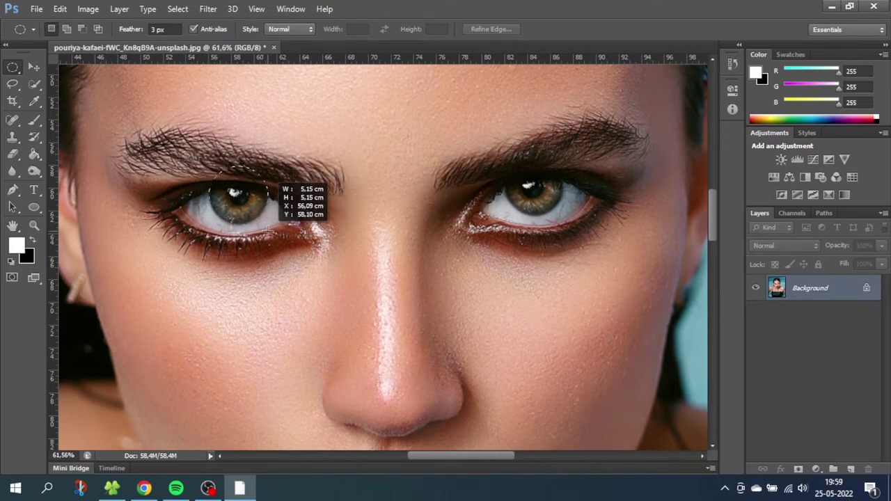
drag(267, 230, 268, 231)
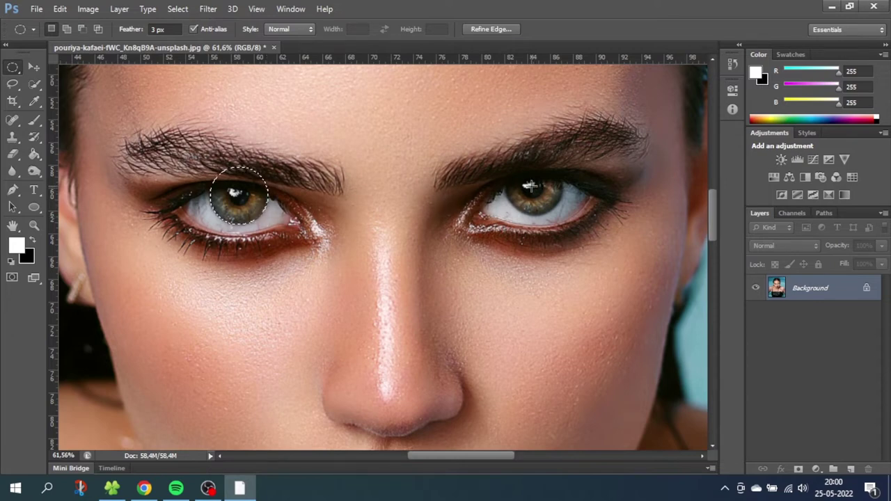
key(shift)
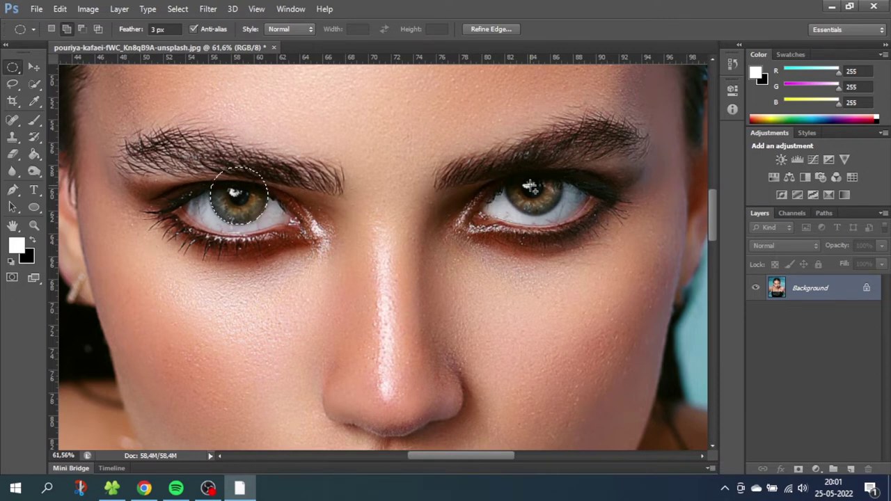
drag(529, 185, 553, 200)
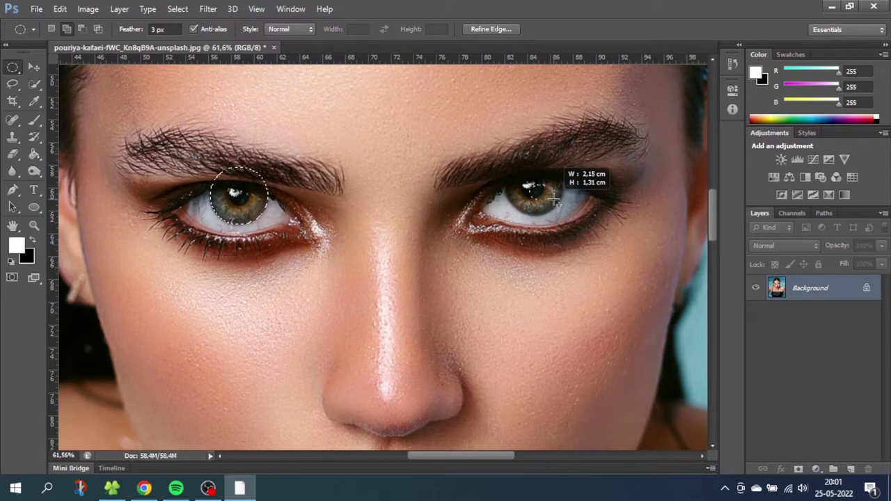
- Add a circle centred on the right iris to the existing selection
drag(555, 200, 568, 214)
key(shift)
key(alt)
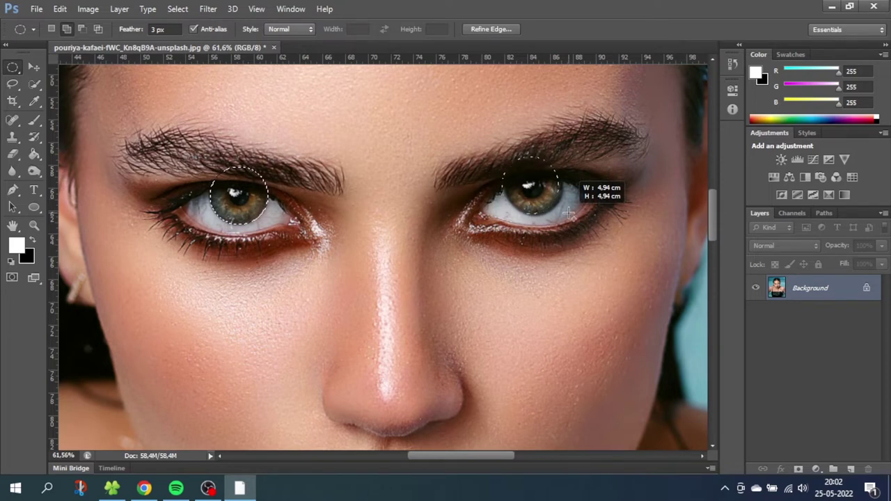
key(space)
drag(569, 214, 574, 217)
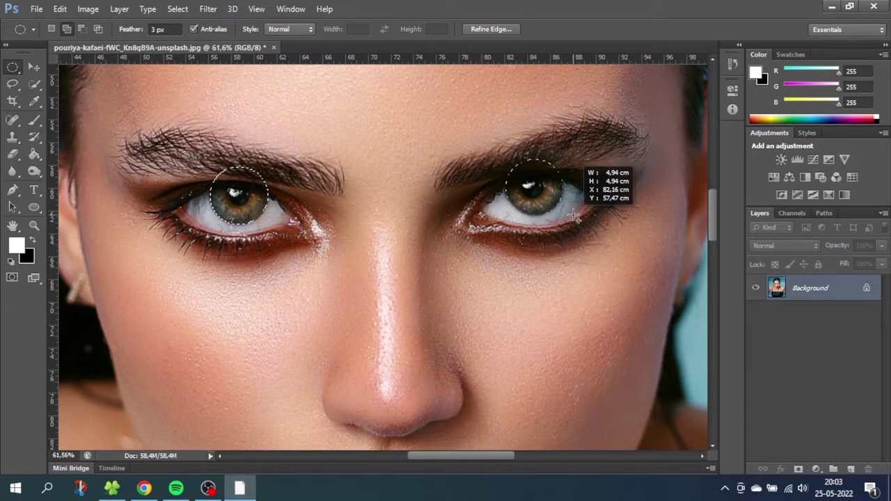
drag(575, 217, 572, 216)
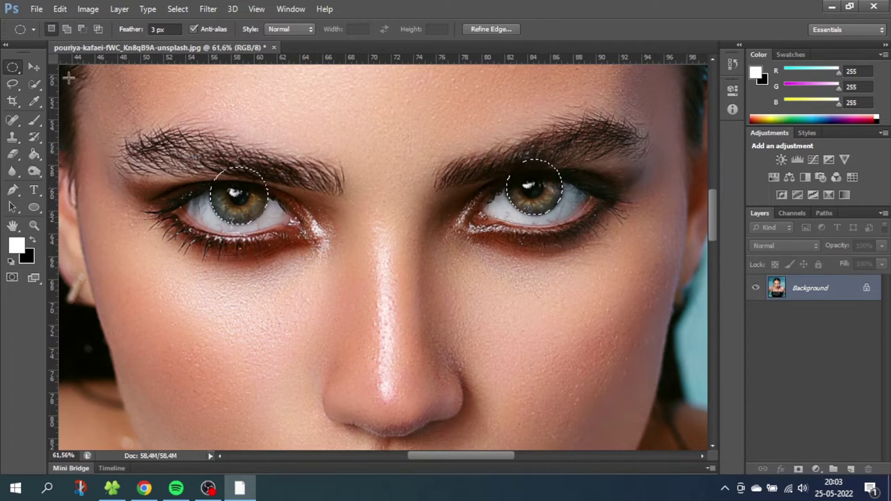
click(13, 84)
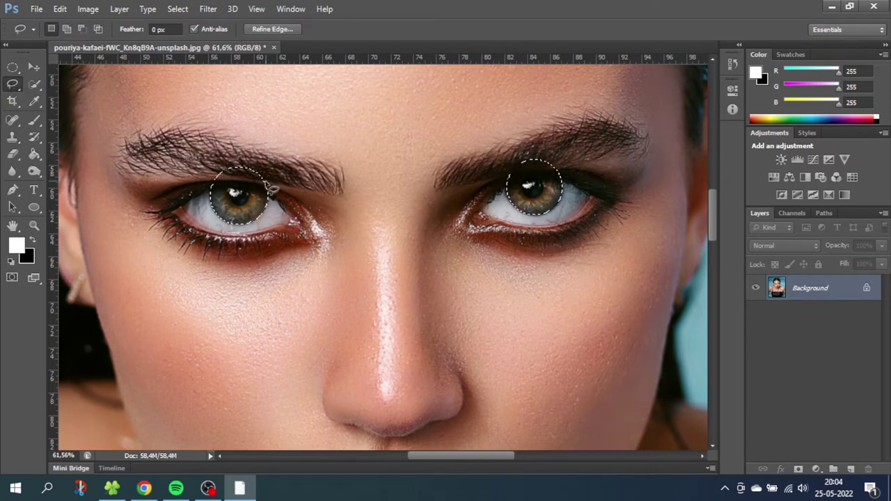
- Subtract the upper-eyelid areas from both iris selections with the Lasso
key(alt)
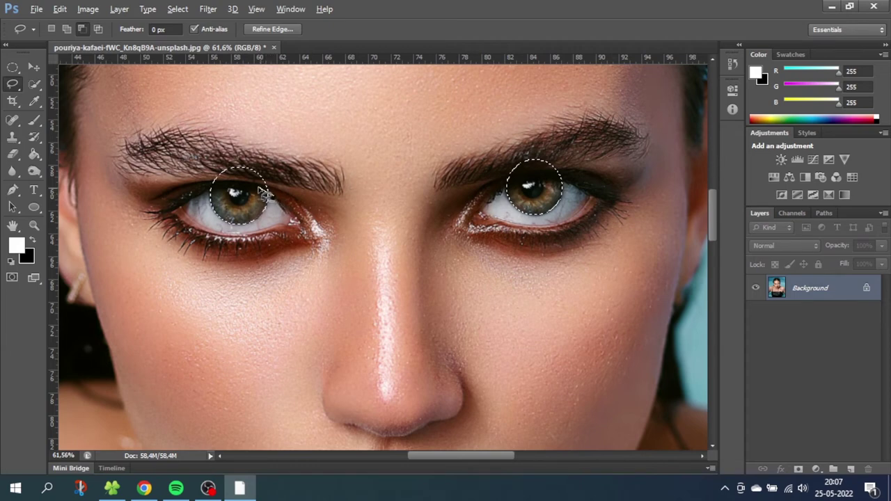
mouse_move(237, 190)
mouse_down()
mouse_move(201, 183)
mouse_move(224, 151)
mouse_move(258, 159)
mouse_move(268, 183)
mouse_up()
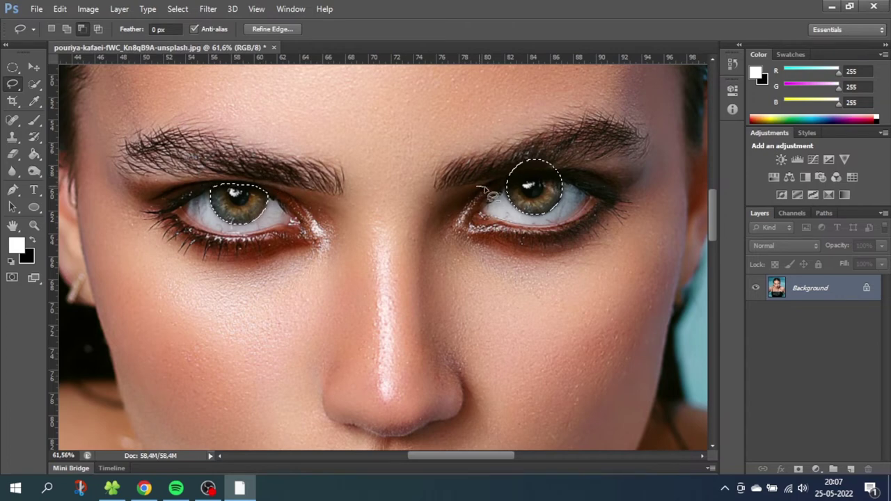
mouse_move(506, 188)
mouse_down()
mouse_move(565, 184)
mouse_move(575, 172)
mouse_move(539, 141)
mouse_move(480, 186)
mouse_up()
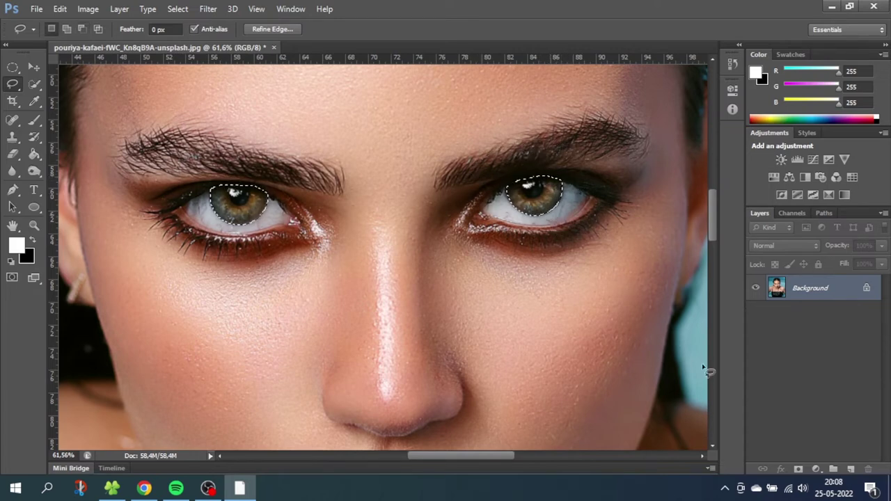
click(817, 470)
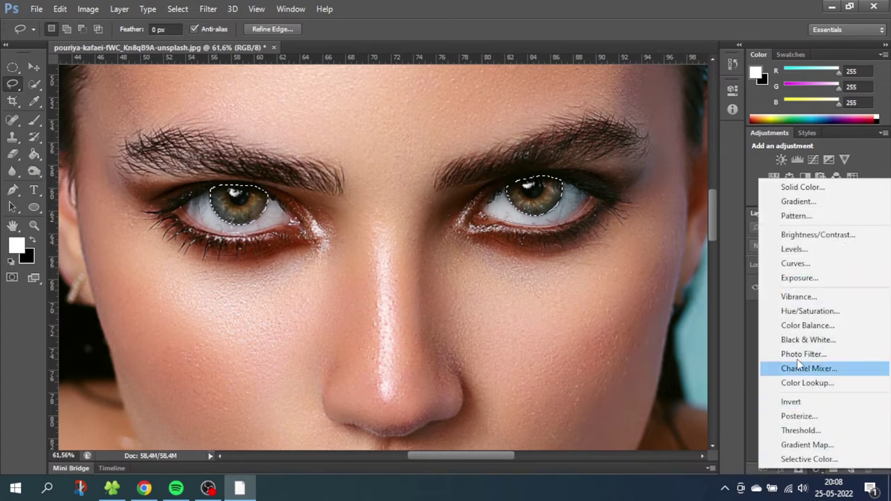
- Add a Hue/Saturation adjustment on the irises at Hue -137 for purple, comparing before and after
click(804, 311)
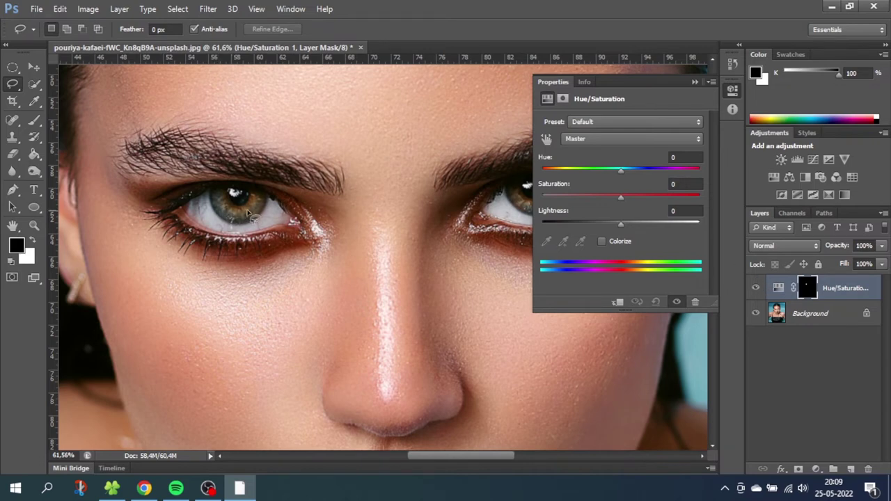
drag(618, 174, 557, 175)
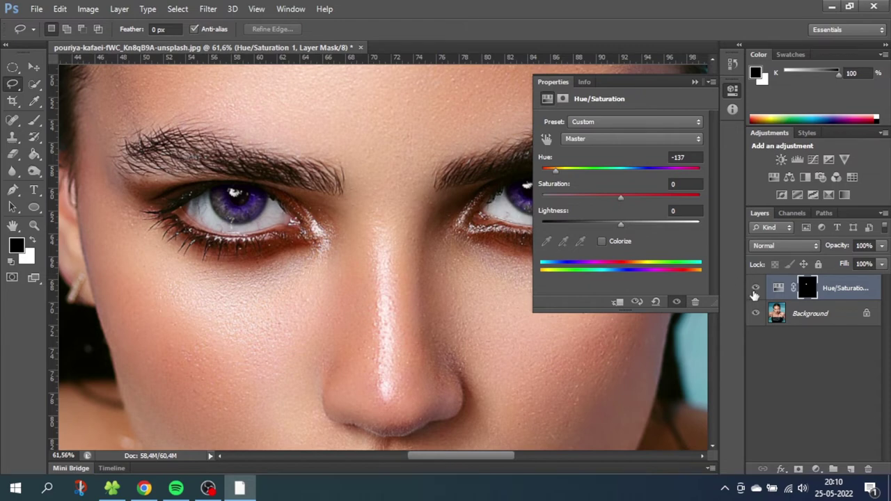
click(755, 291)
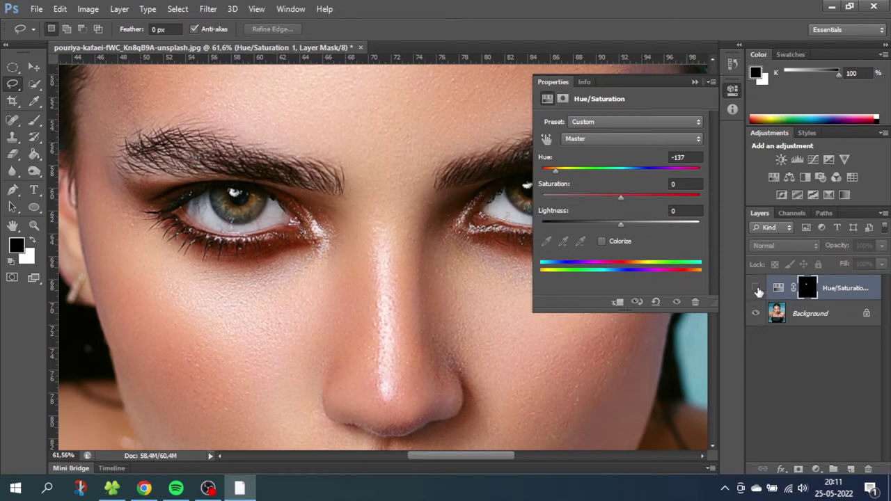
click(755, 287)
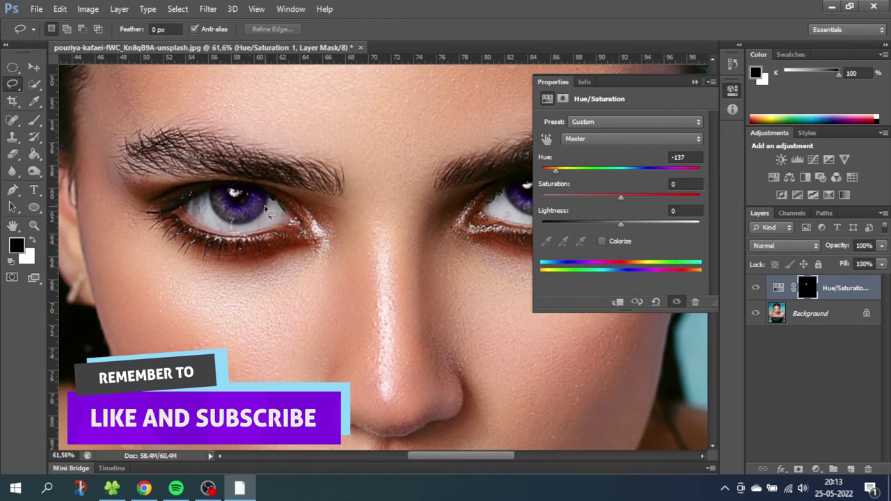
click(602, 241)
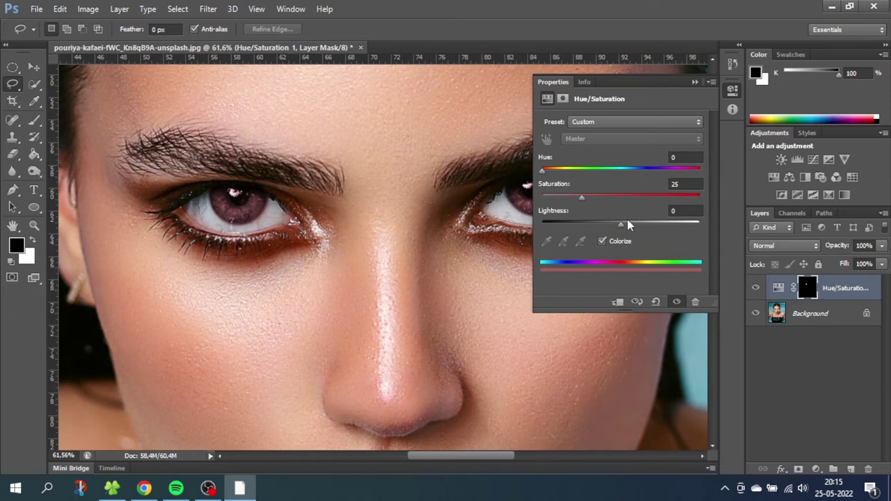
- Raise Lightness to +28 on the colorized irises (Saturation 25) for a light pink tint
drag(620, 226, 643, 227)
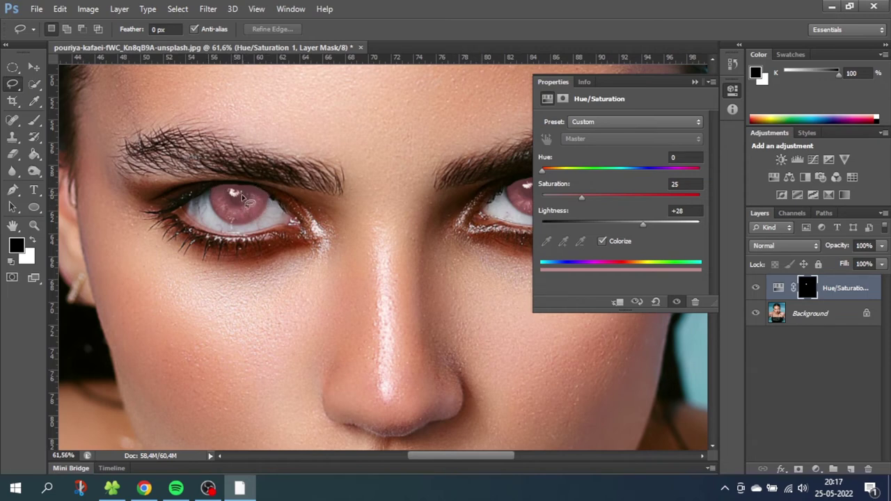
click(34, 121)
- Paint black with a soft brush on the adjustment mask over the pupils to keep them dark
click(68, 30)
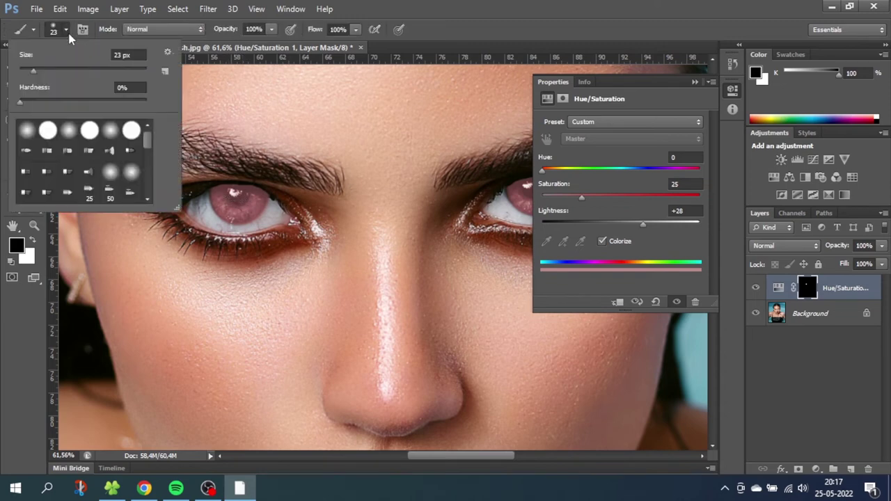
click(20, 101)
key(Return)
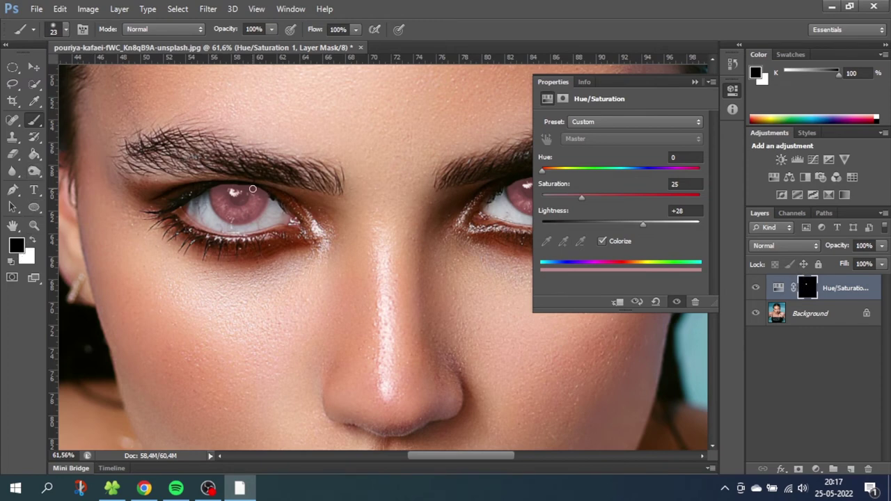
mouse_move(239, 183)
mouse_down()
mouse_move(251, 202)
mouse_move(221, 182)
mouse_up()
key(x)
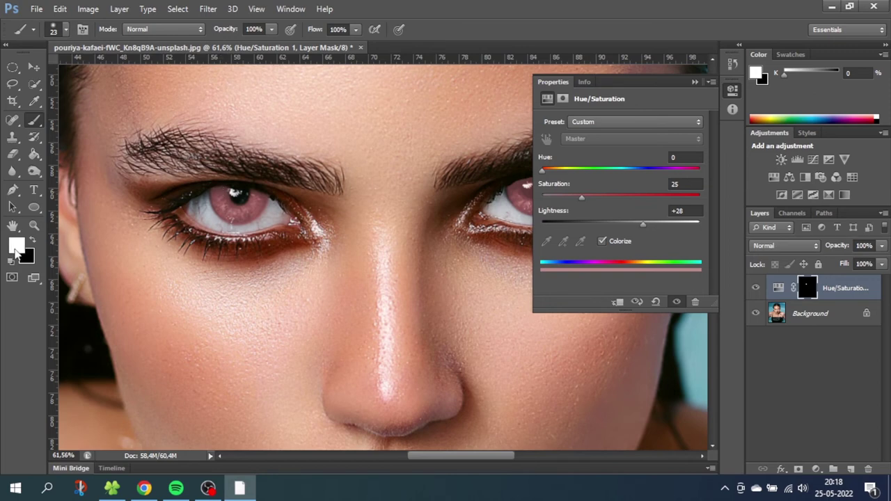
key(x)
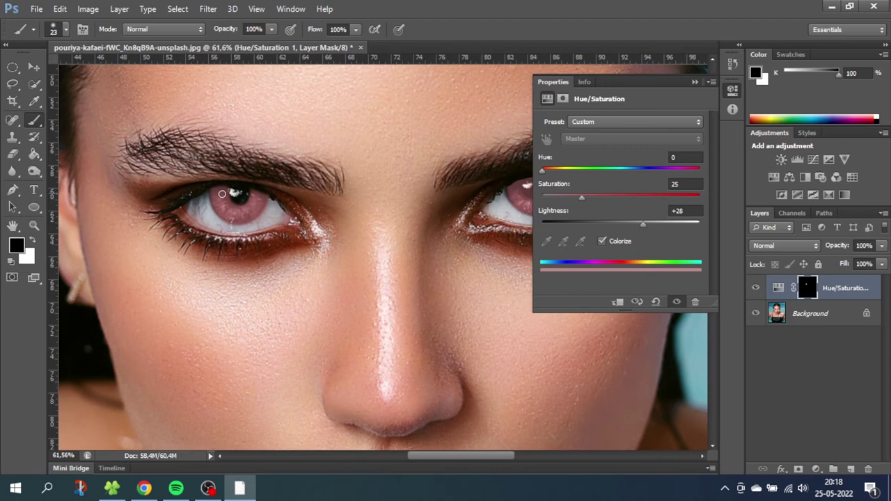
click(694, 82)
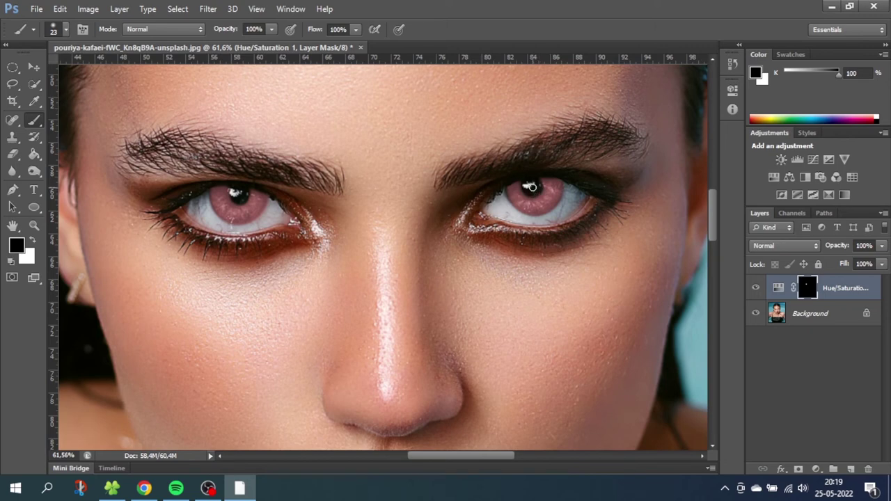
- Tune the iris tint to brown (Hue 18, Saturation 39, Lightness -12), then slide Hue toward blue
double_click(778, 287)
drag(642, 225, 621, 223)
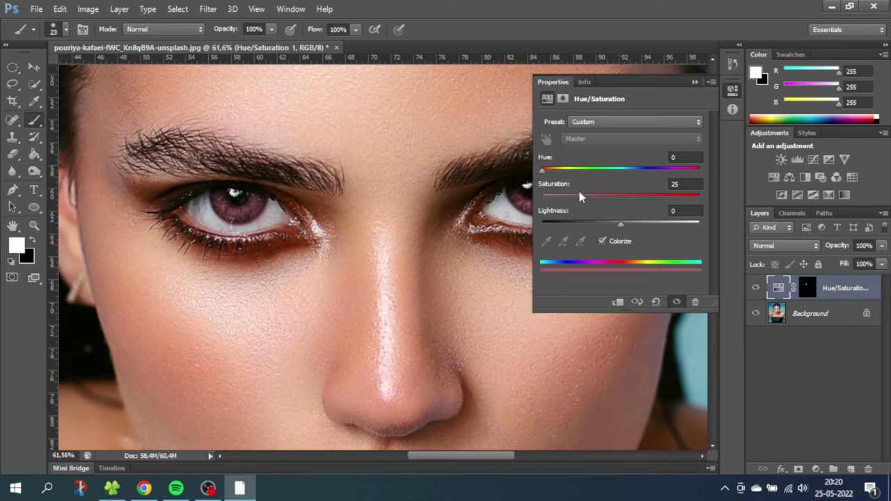
drag(542, 171, 551, 174)
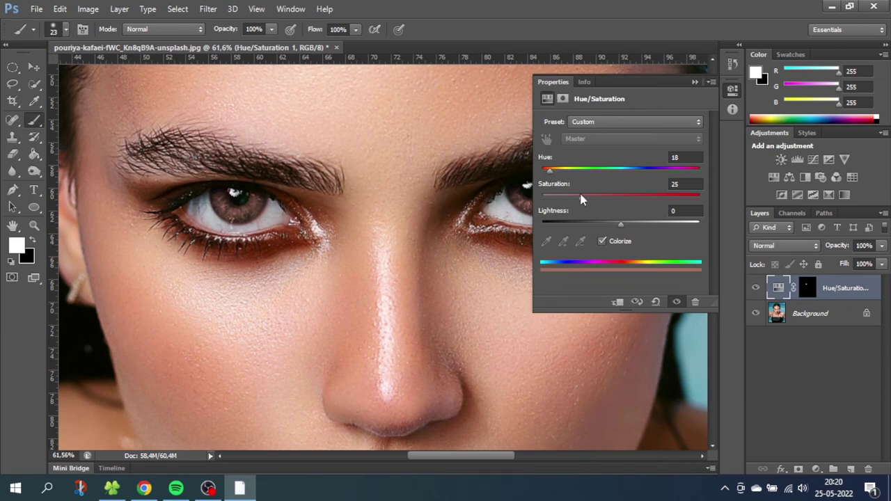
drag(581, 199, 602, 199)
drag(621, 224, 612, 226)
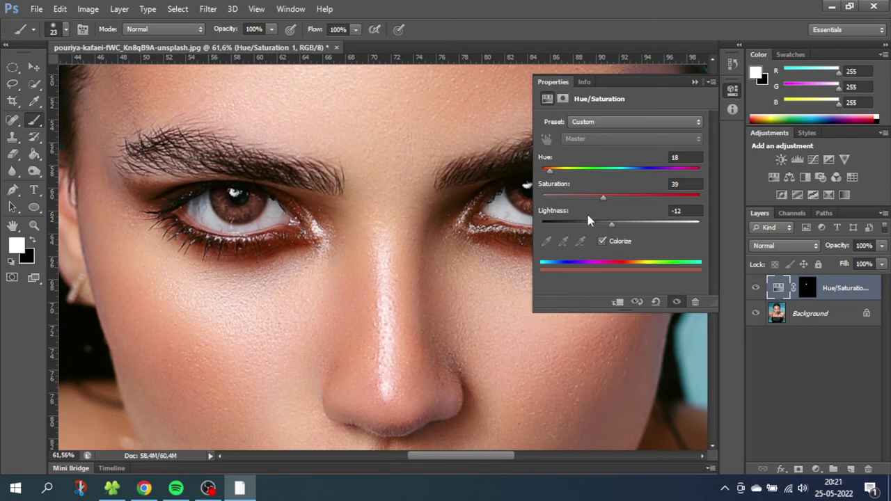
drag(612, 226, 569, 223)
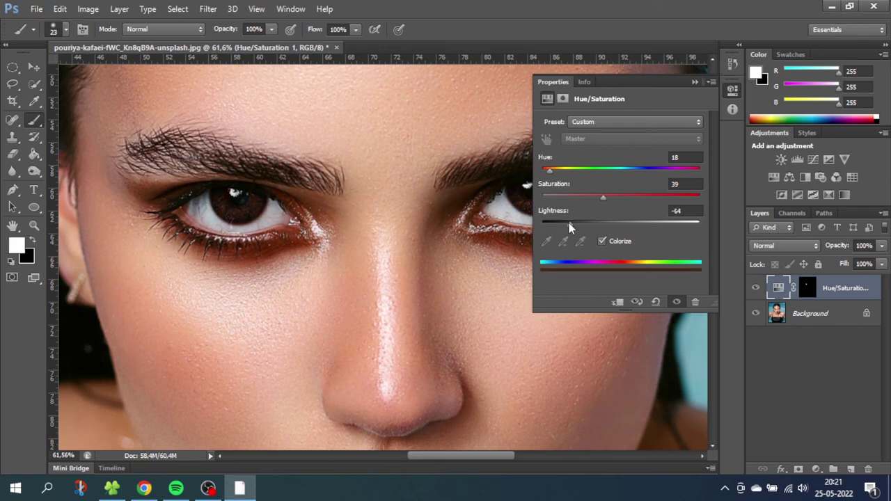
drag(569, 223, 610, 225)
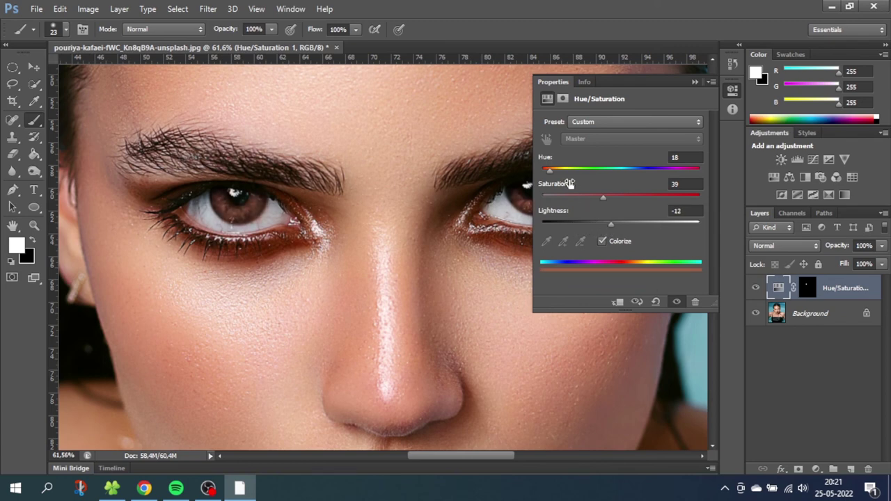
drag(550, 172, 635, 169)
- Fine-tune the blue tint at Hue 213 to Saturation 26 and Lightness +1
drag(592, 195, 584, 195)
drag(610, 224, 621, 227)
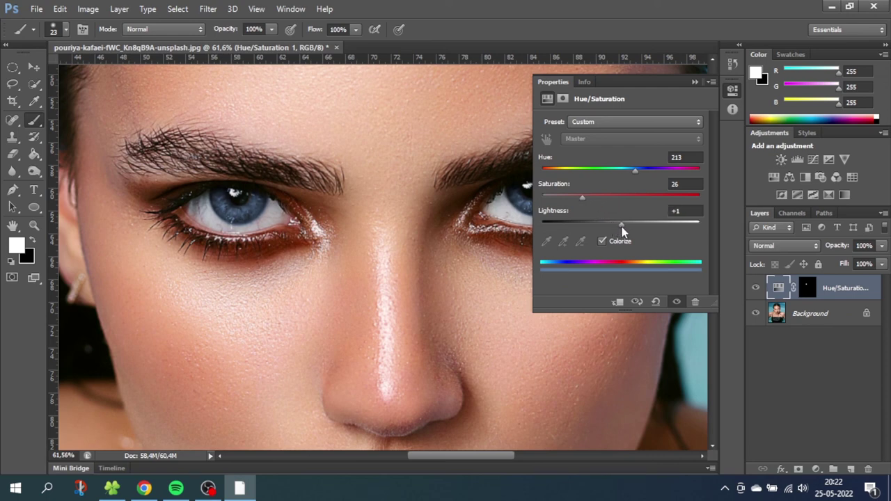